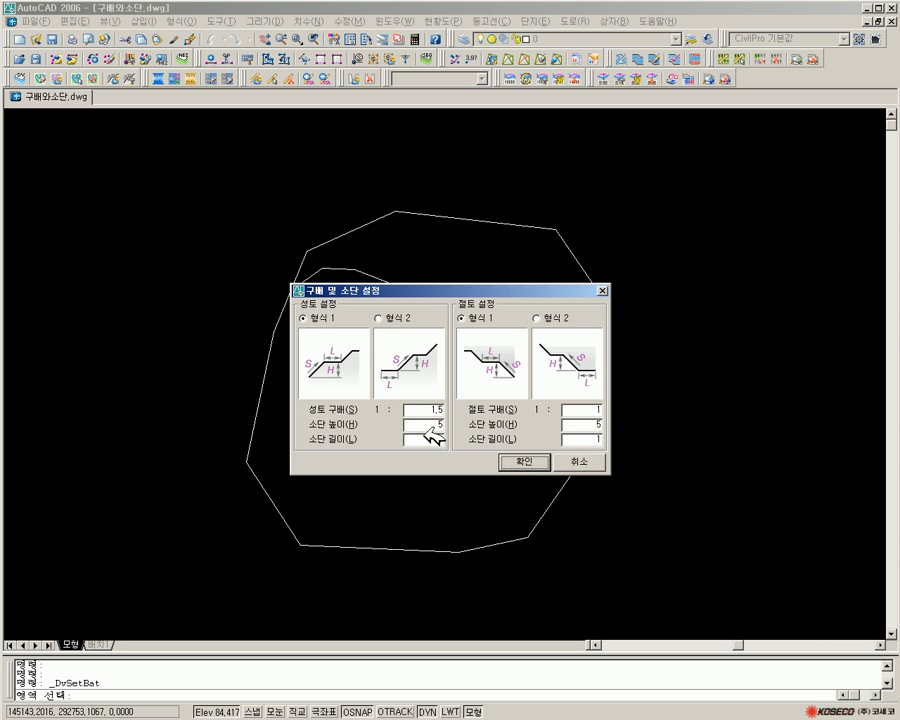
Step: Apply the slope and berm settings with type 1, fill slope 1:1.5, cut slope 1:1 and berm height 5
left_click(524, 462)
left_click(474, 209)
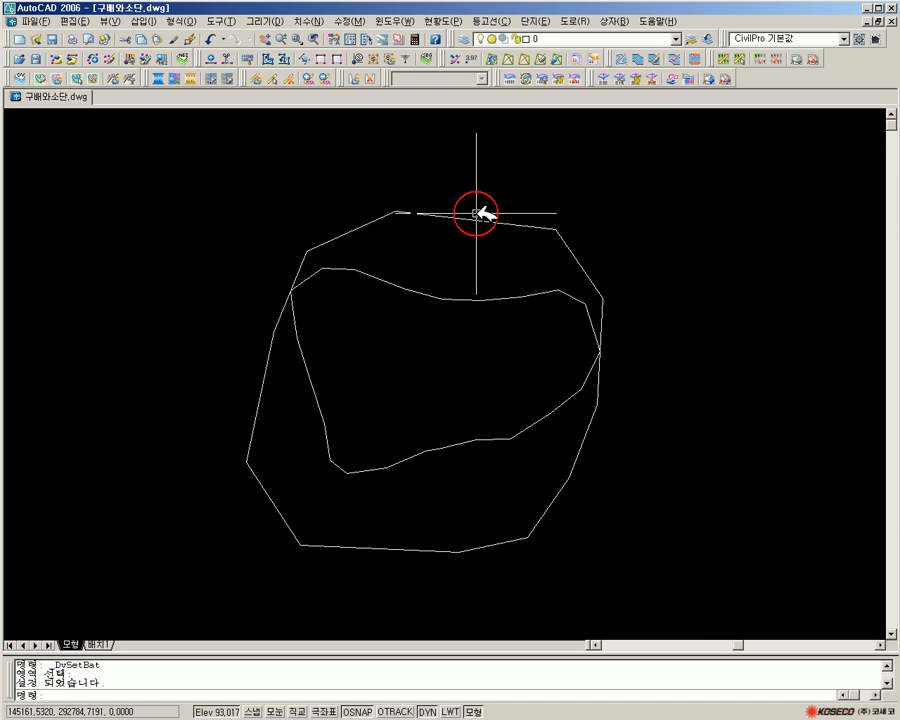
Step: Edit the site area's fill rows: row 1 slope 1.5, berm height 2, length 2; row 2 slope 1.5, height 5, length 1
left_click(540, 20)
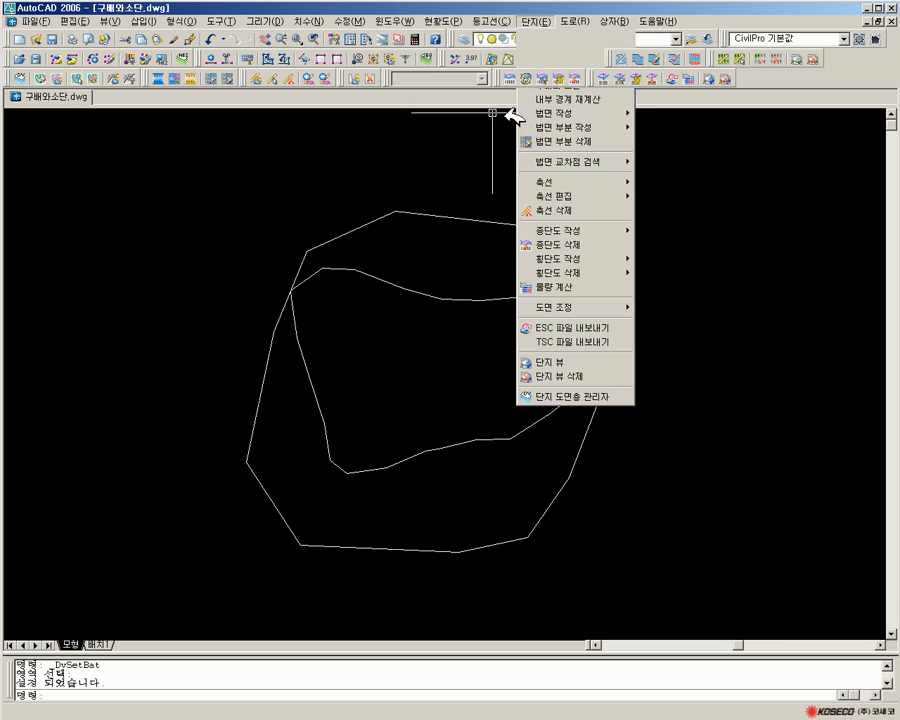
left_click(565, 98)
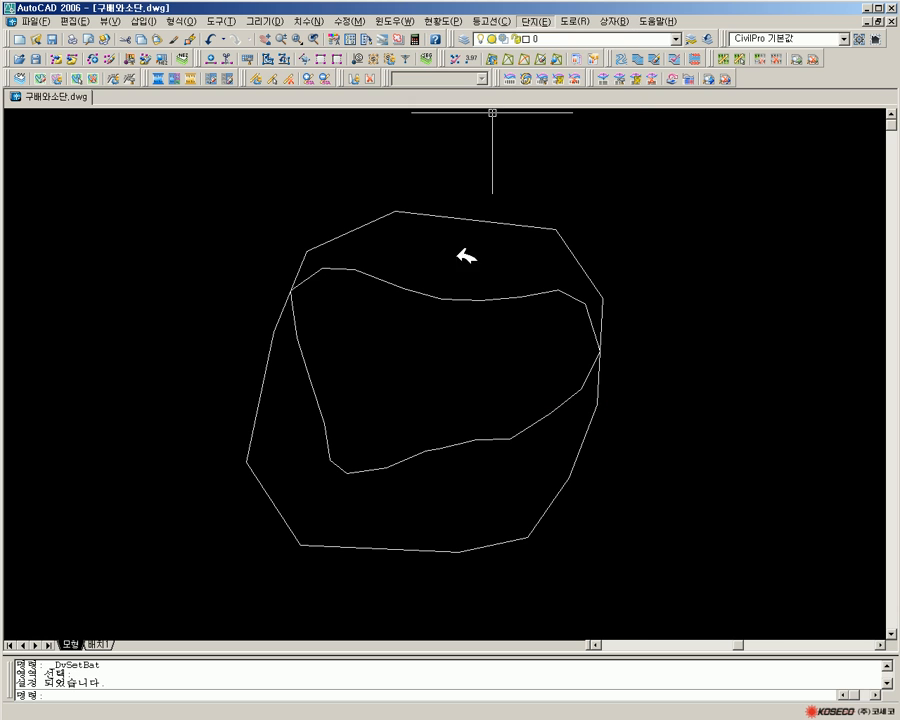
left_click(141, 80)
left_click(396, 348)
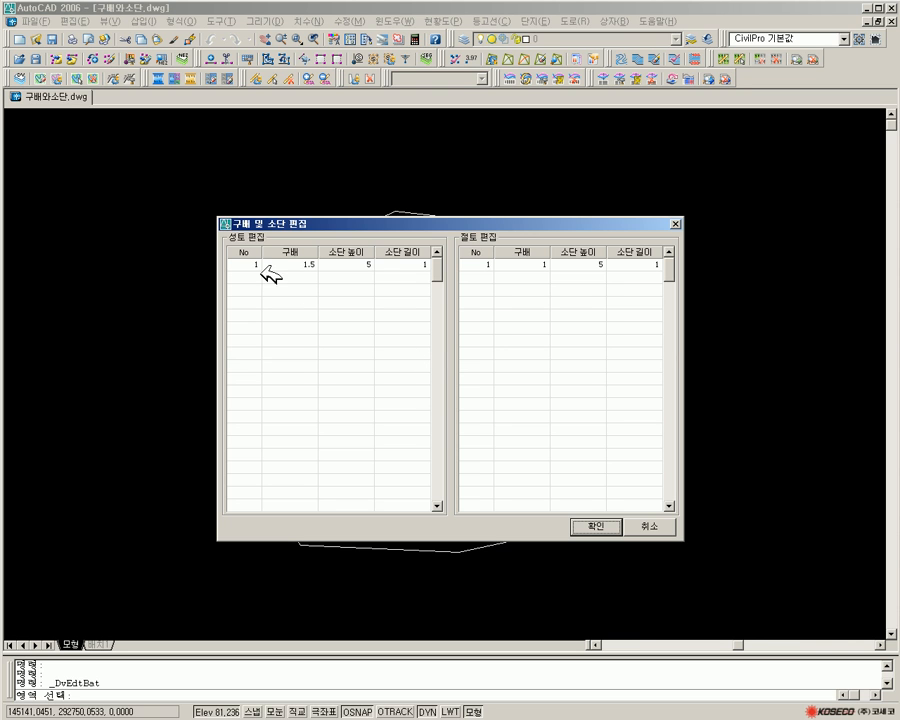
left_click_drag(420, 226, 520, 61)
left_click(447, 101)
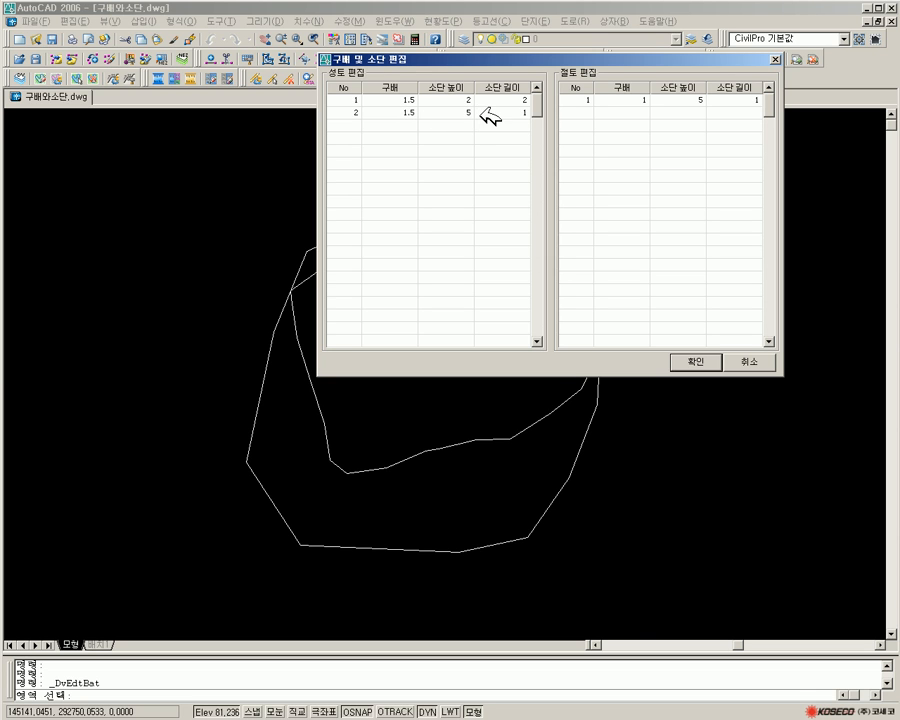
Step: Set cut rows 1, 2, 4 and 5 to slope 1, berm heights 2, 5, 3, 5 and berm lengths 2, 1, 1, 1, and apply
left_click(658, 100)
left_click(584, 125)
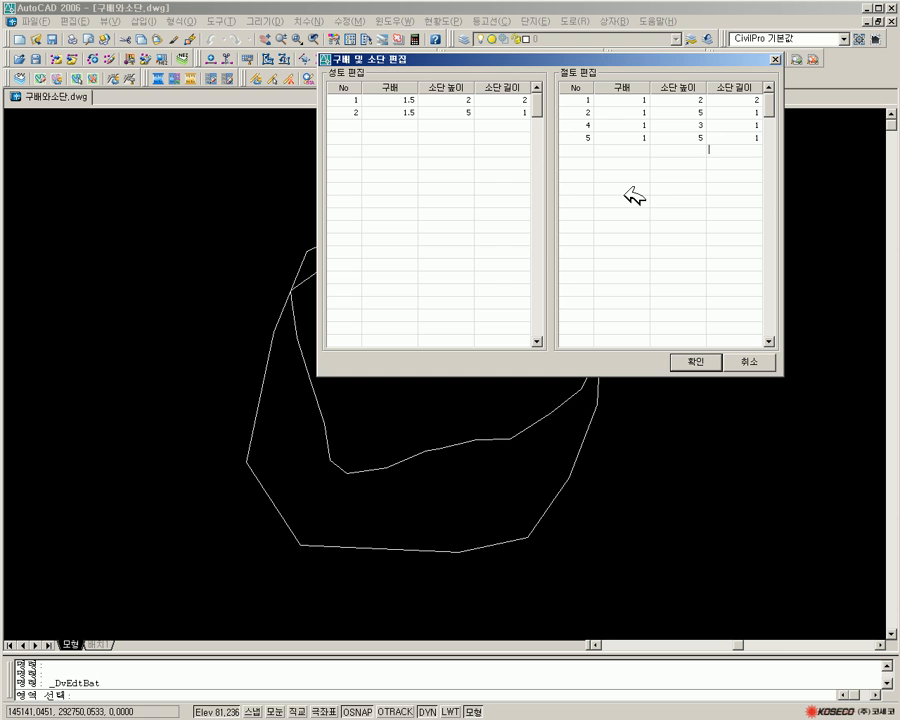
left_click(700, 362)
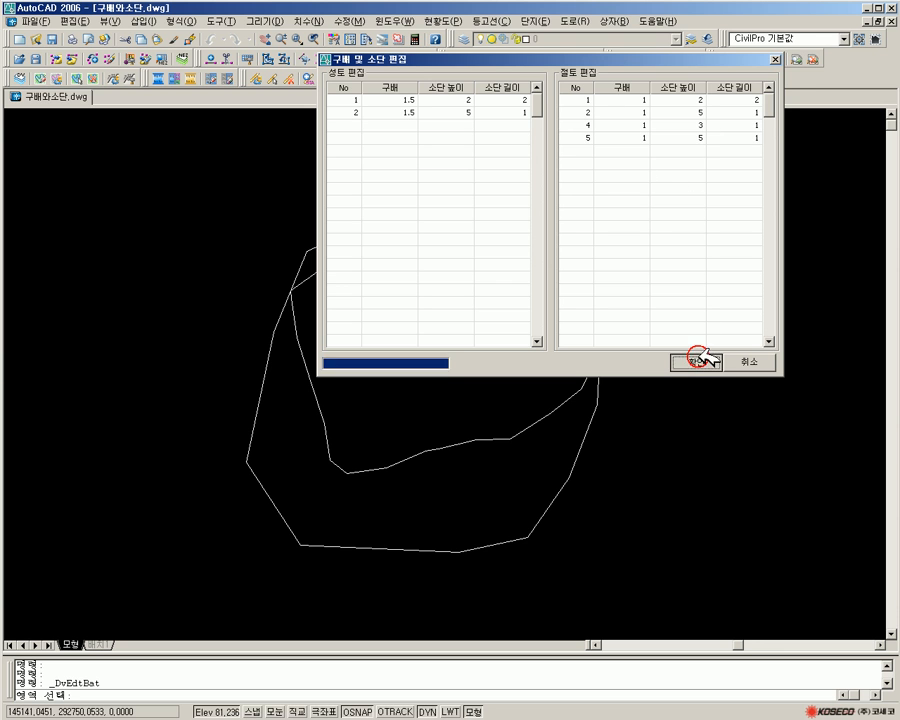
Step: Recalculate the inner boundary of the site area and leave the command
left_click(540, 24)
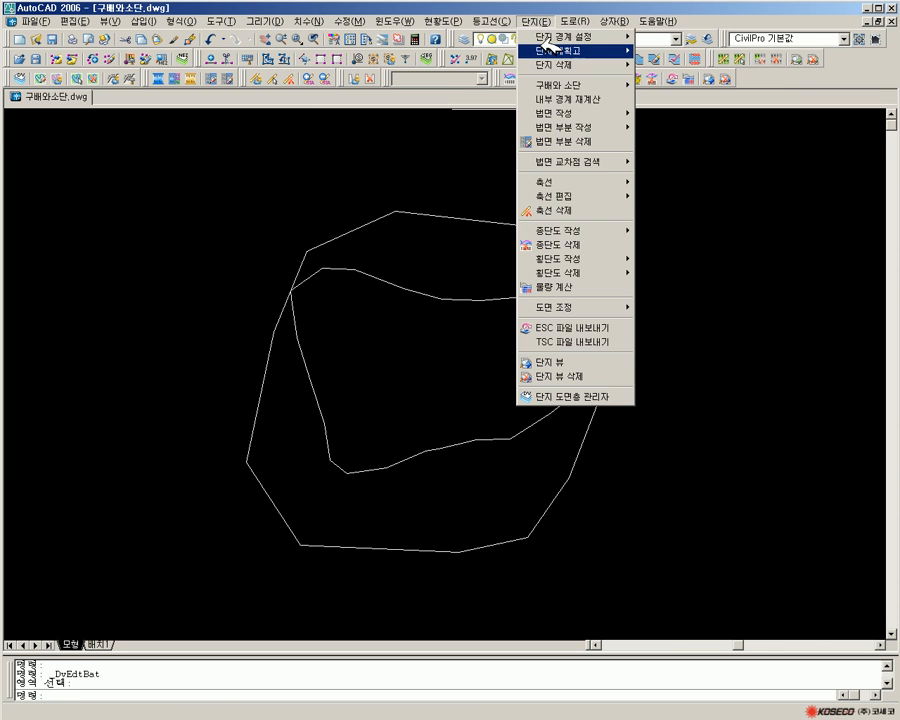
left_click(570, 98)
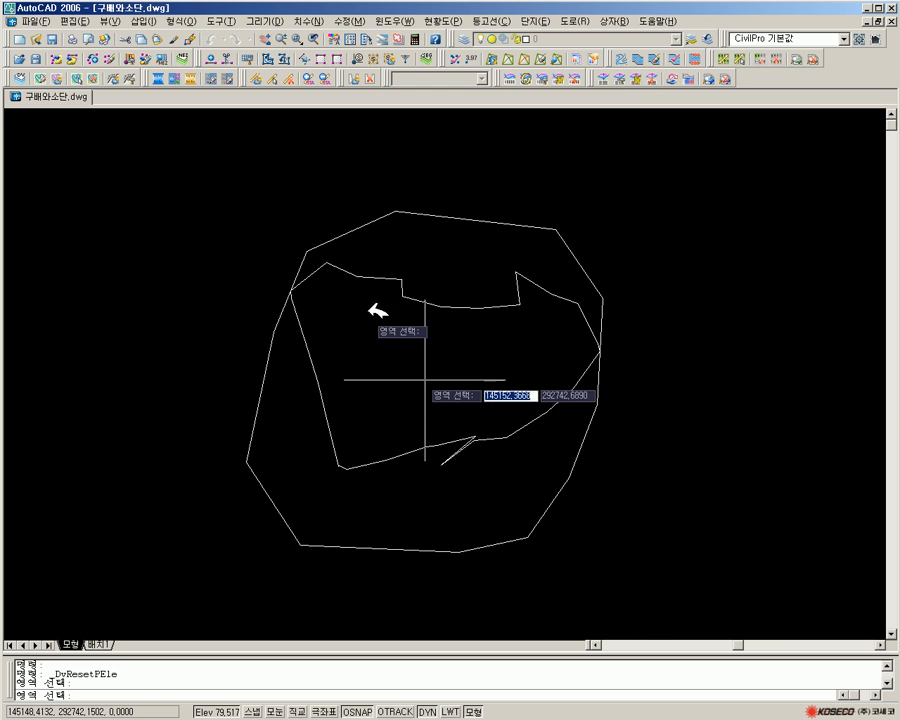
key("Escape")
Step: Smooth the upper inner boundary by moving its two protruding vertices onto the adjacent vertices below them
left_click(440, 305)
scroll(402, 281, "up", 3)
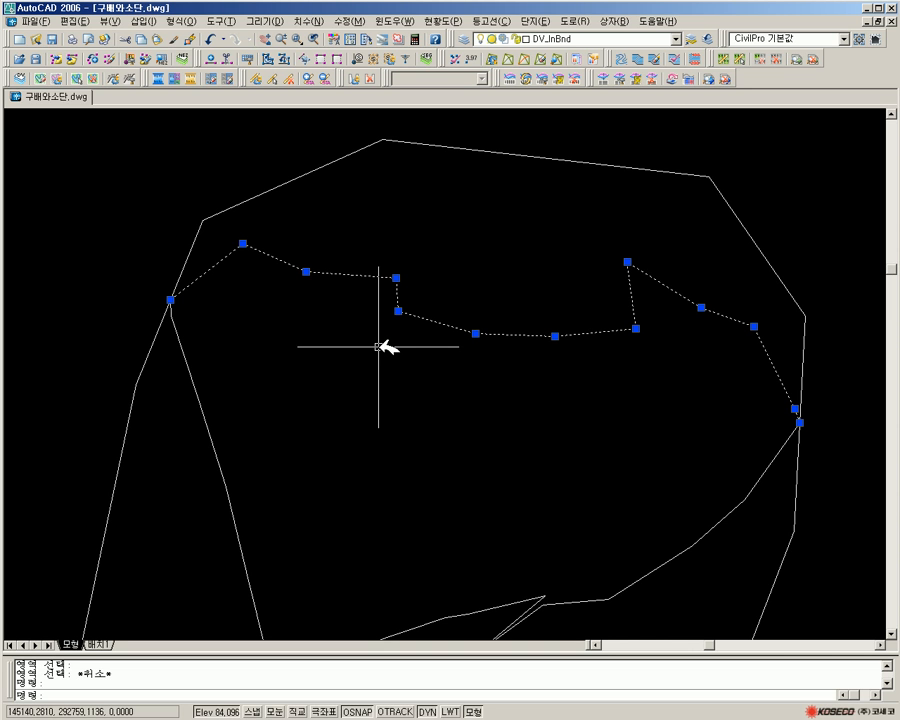
left_click(396, 277)
left_click(398, 311)
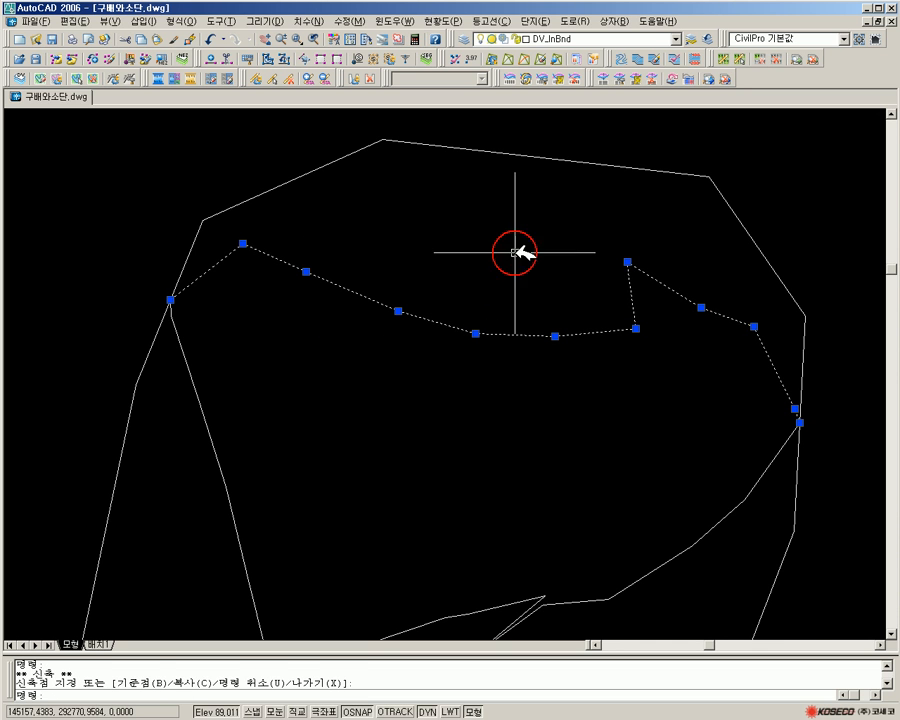
left_click(627, 261)
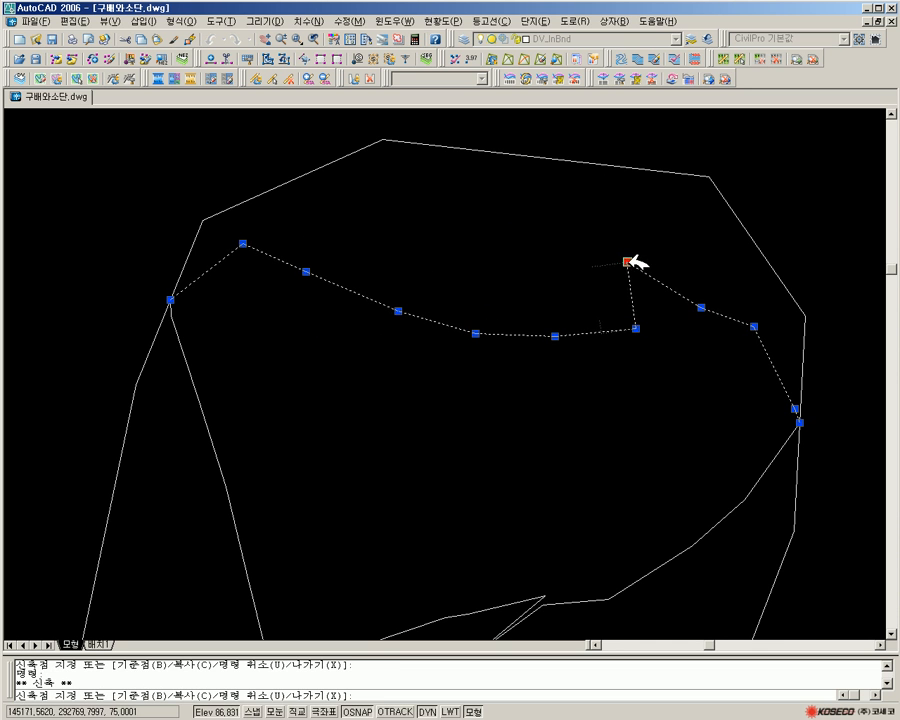
left_click(637, 328)
Step: Remove the spike in the lower inner boundary by collapsing its stray vertices onto the adjacent boundary vertex
scroll(606, 380, "down", 2)
middle_click_drag(606, 380, 573, 281)
left_click(522, 426)
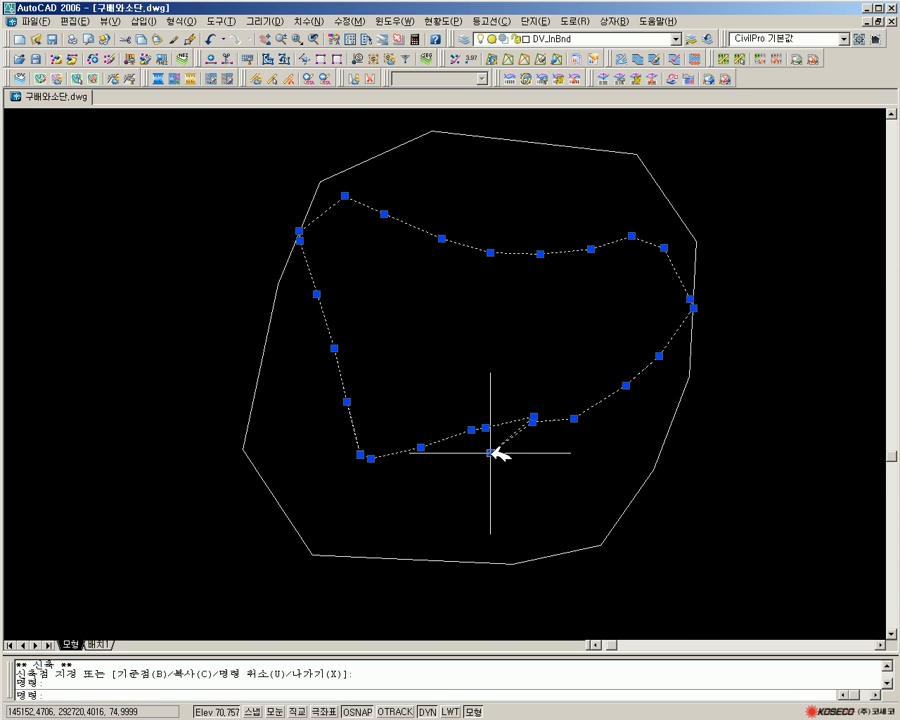
left_click(489, 451)
left_click(533, 422)
left_click(533, 421)
left_click(534, 417)
key("Escape")
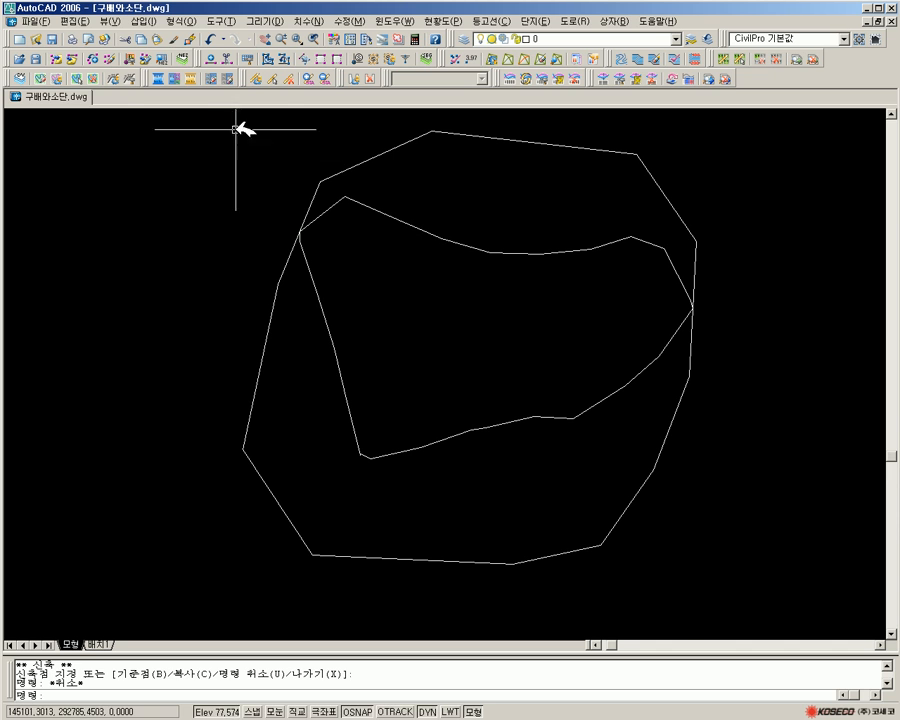
Step: Draw all slopes of the site area and inspect the berms on the cut and fill sides
left_click(158, 77)
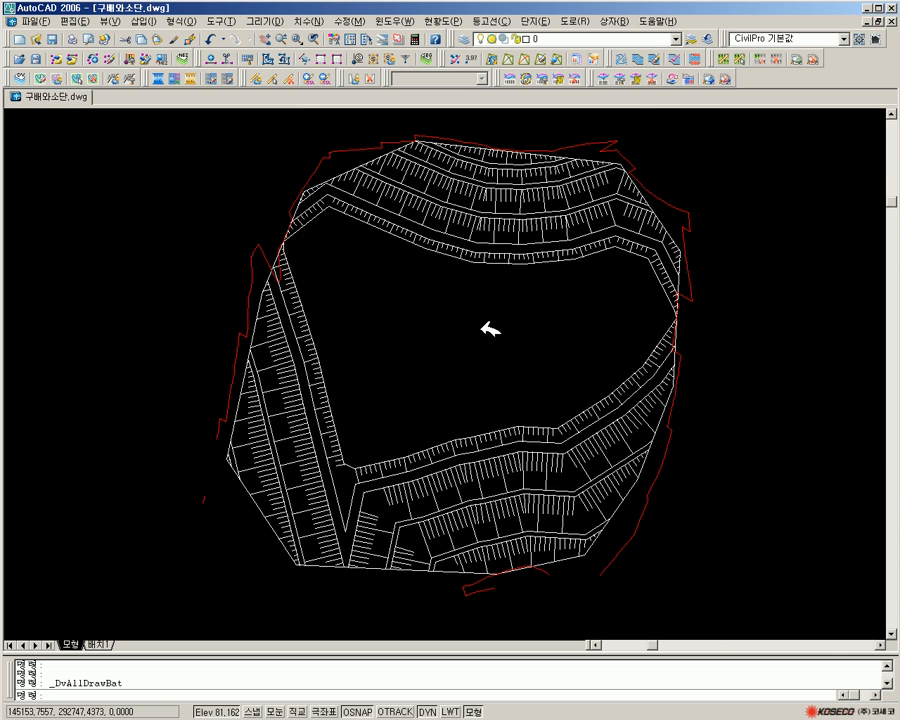
scroll(480, 335, "up", 3)
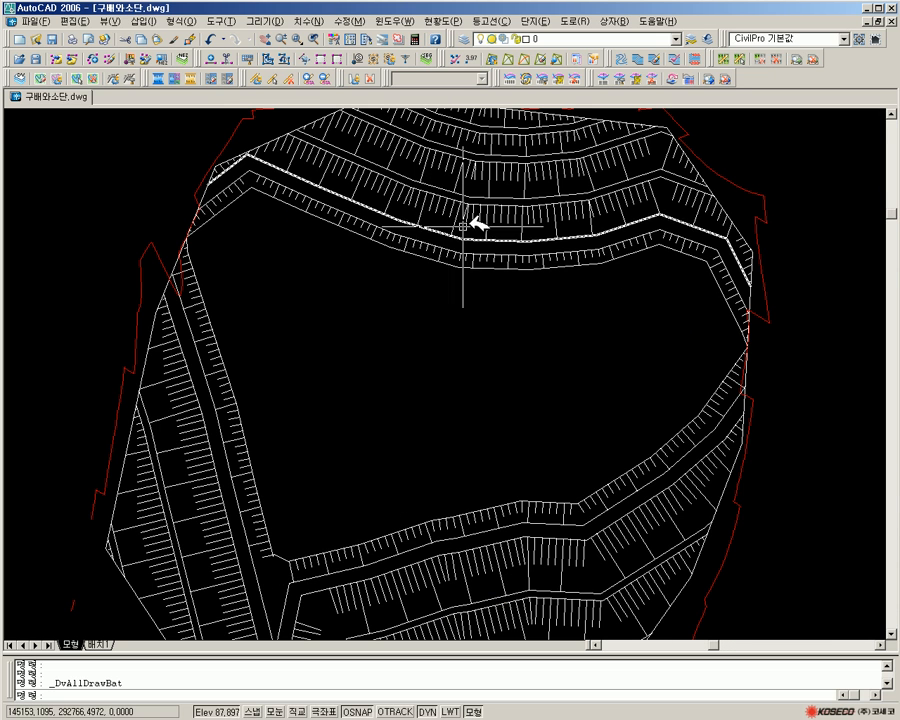
middle_click_drag(479, 191, 468, 233)
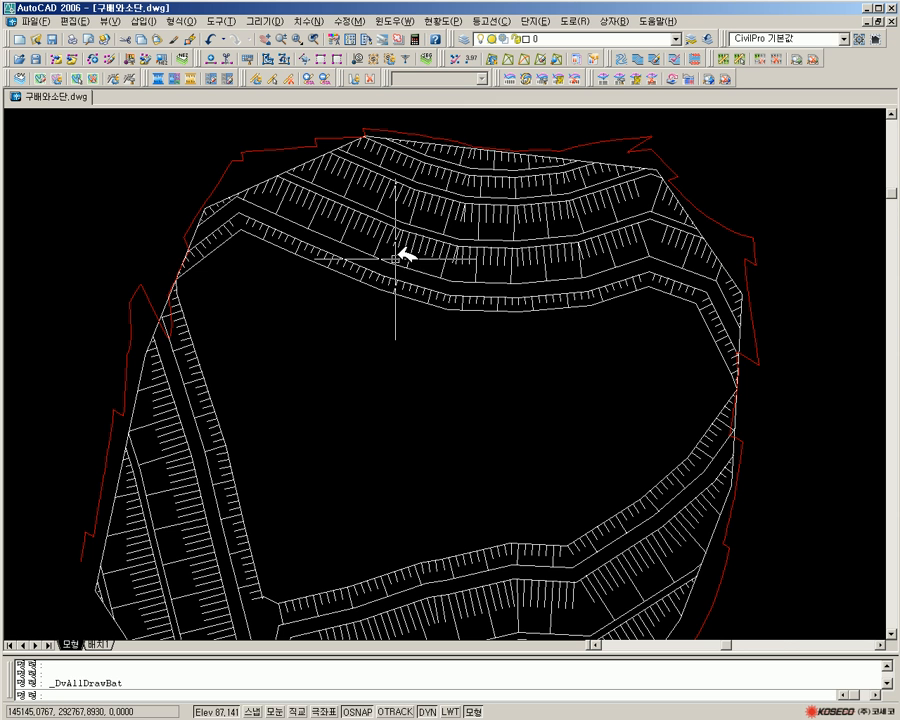
scroll(465, 298, "down", 4)
middle_click_drag(463, 299, 436, 262)
scroll(434, 299, "up", 3)
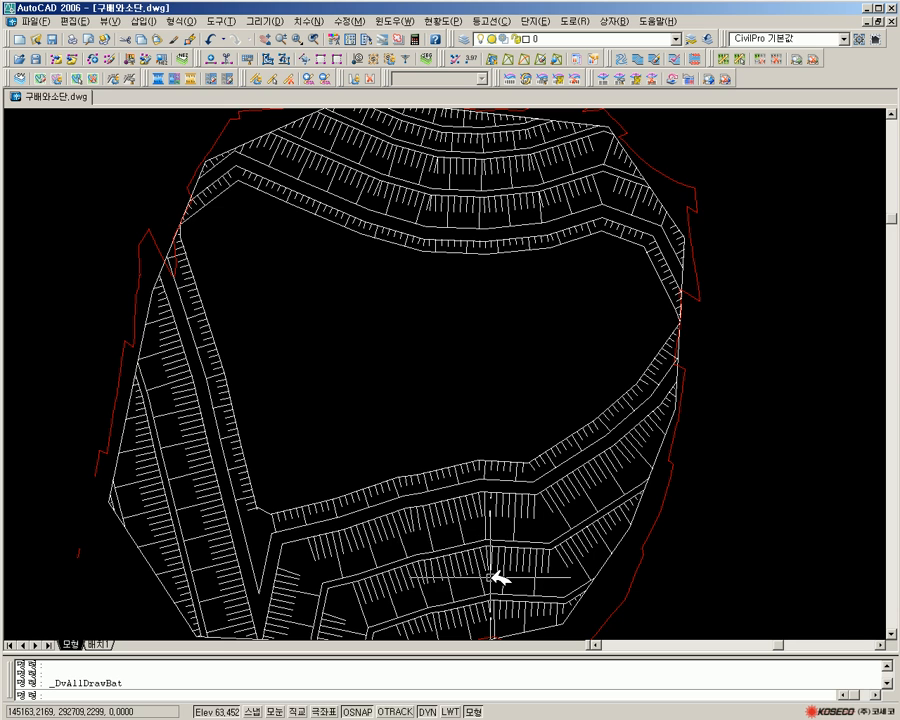
scroll(478, 447, "down", 3)
middle_click_drag(469, 446, 455, 408)
scroll(426, 398, "up", 2)
Step: Straighten the small kink at the lower-left corner of the inner boundary by moving its stray vertex onto the adjacent one
scroll(264, 497, "up", 9)
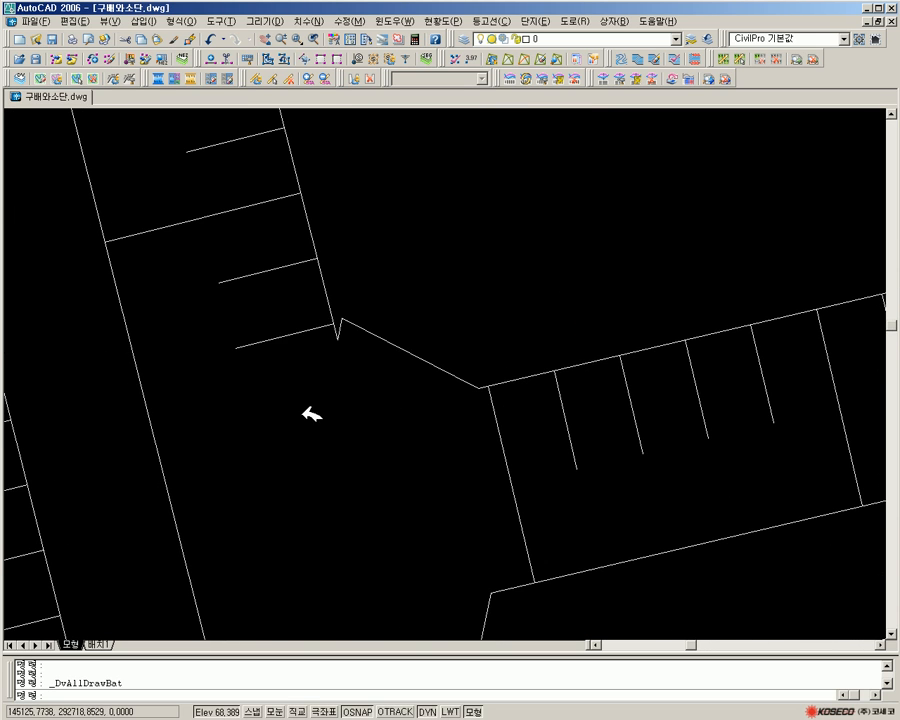
left_click(337, 344)
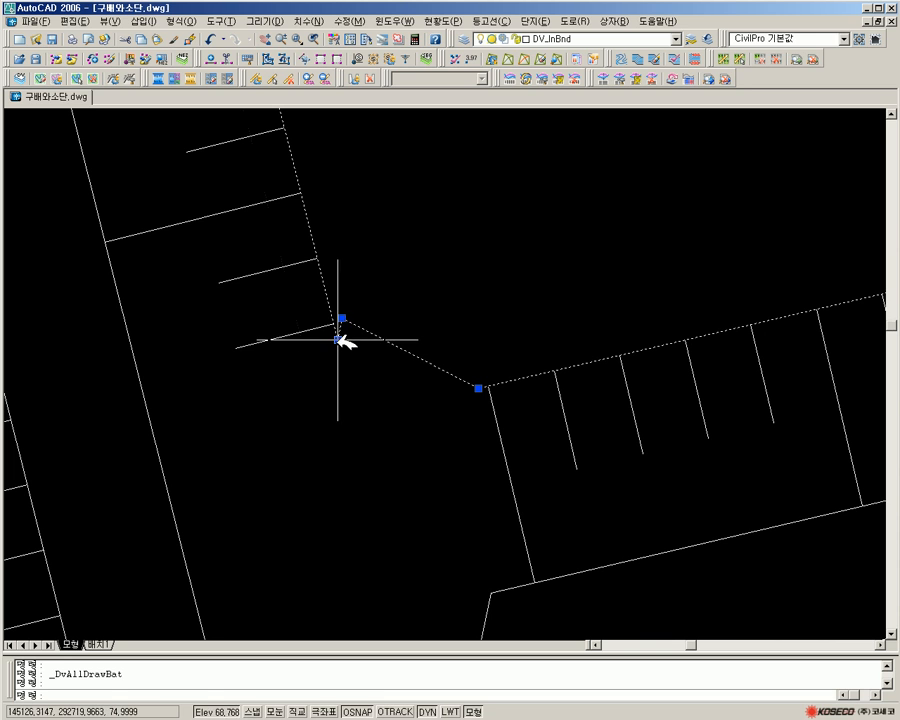
left_click(337, 340)
left_click(347, 327)
scroll(347, 327, "down", 8)
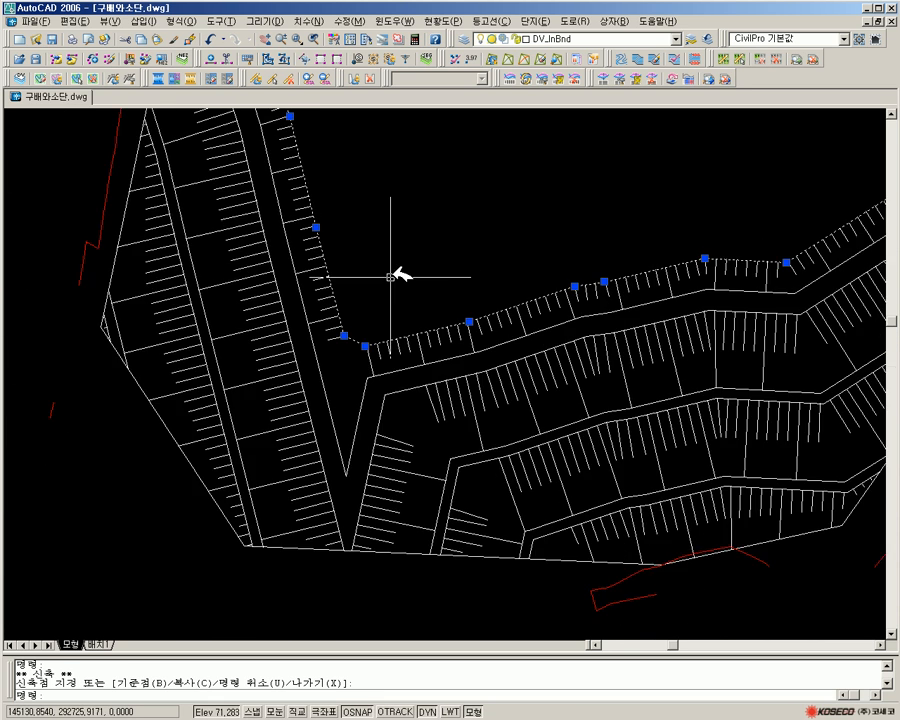
Step: Redraw all slopes of the site area from the corrected inner boundary
left_click(158, 78)
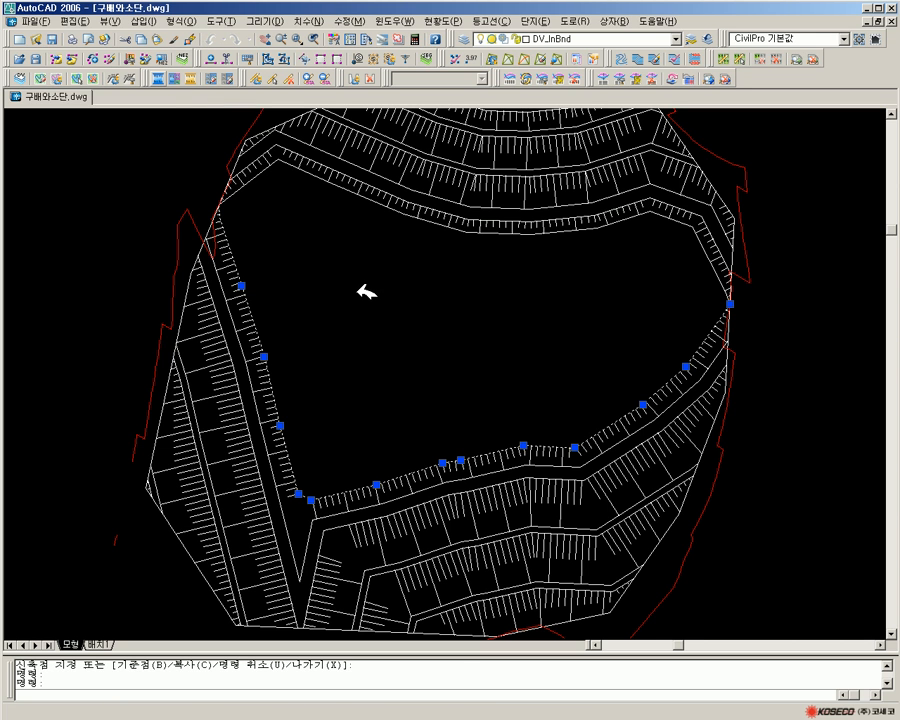
middle_click(379, 405)
middle_click(379, 405)
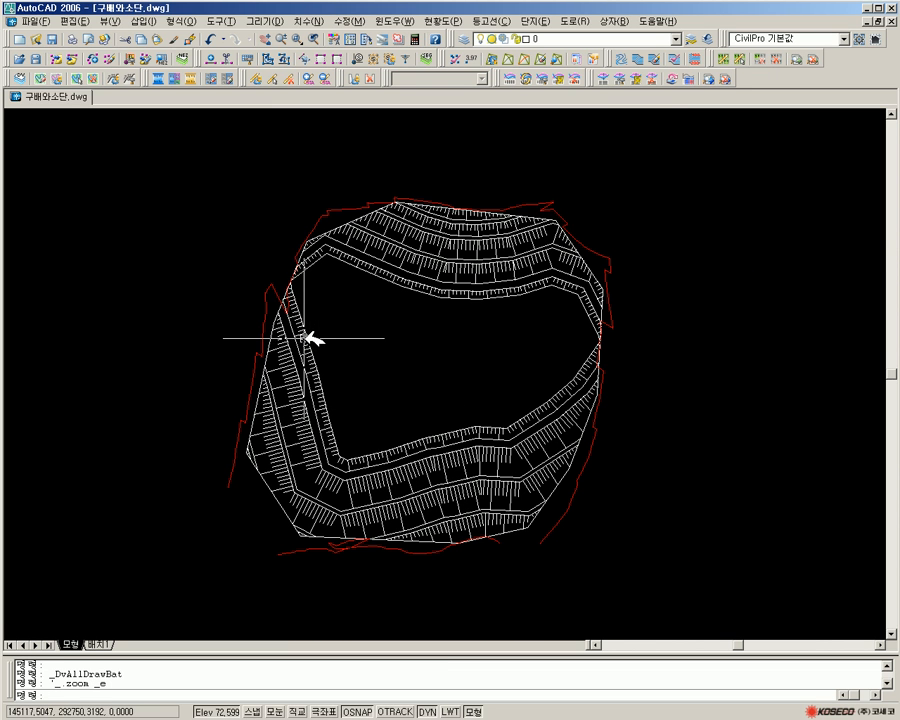
Step: Set the fill slope start point (성토 법면 시점 설정) to the site boundary (단지 경계) in the CivilPro2007 options
left_click(221, 21)
left_click(282, 510)
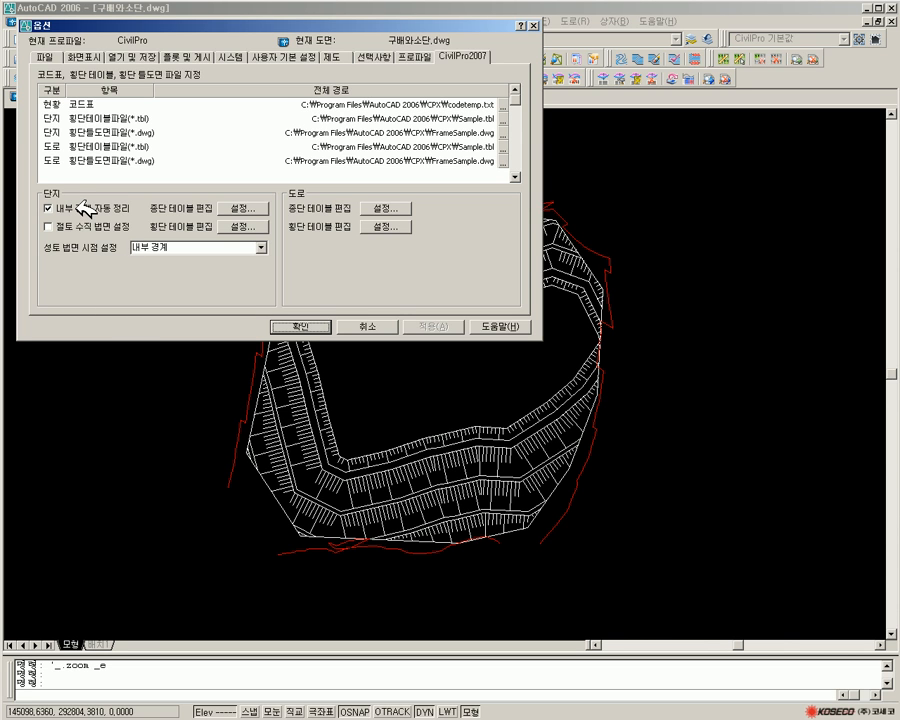
left_click(262, 247)
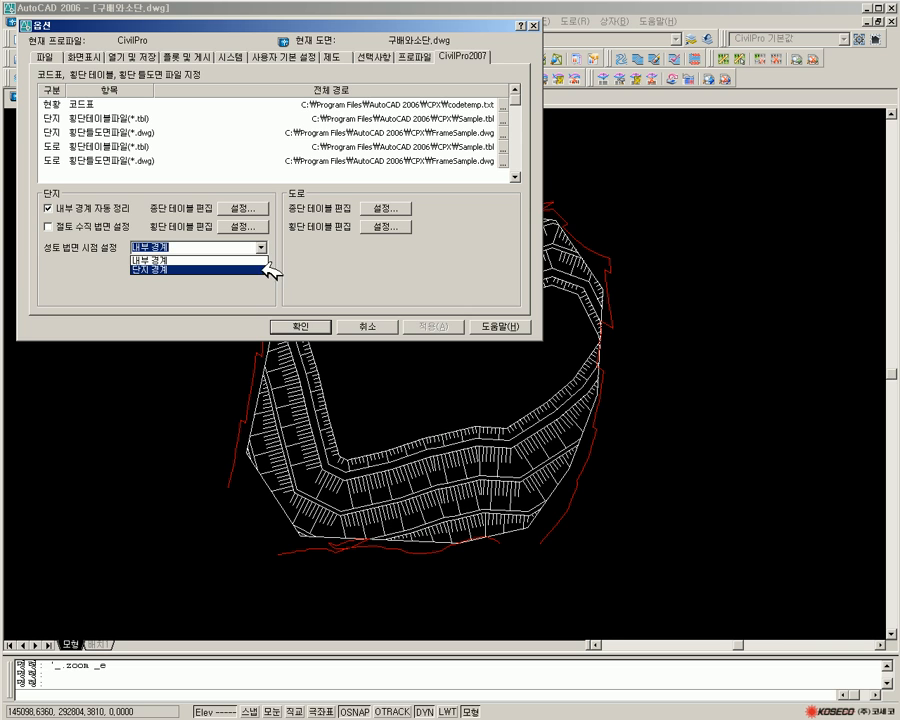
left_click(270, 269)
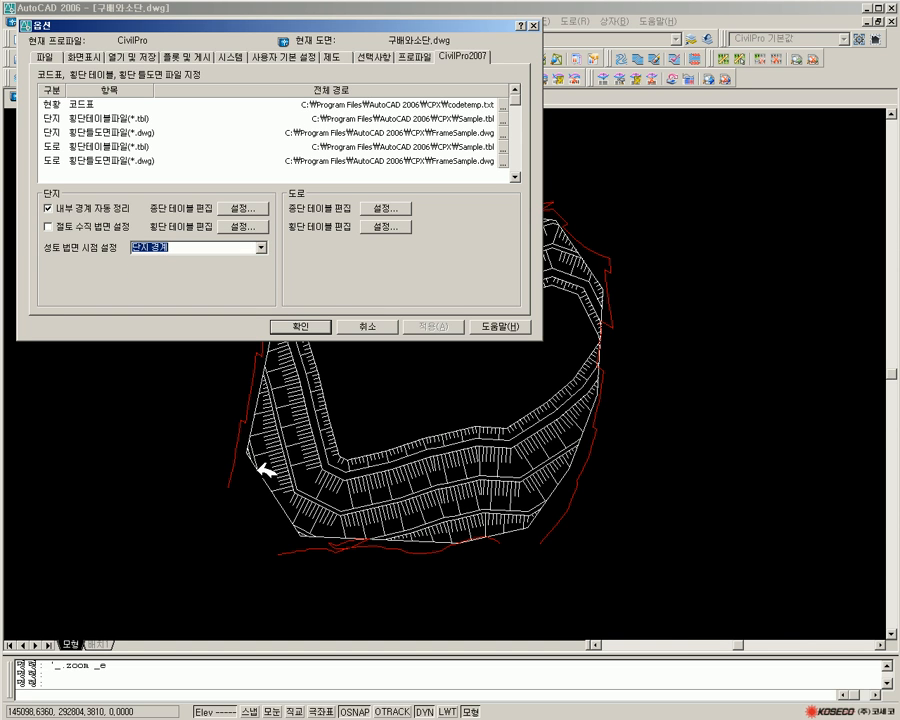
left_click(301, 324)
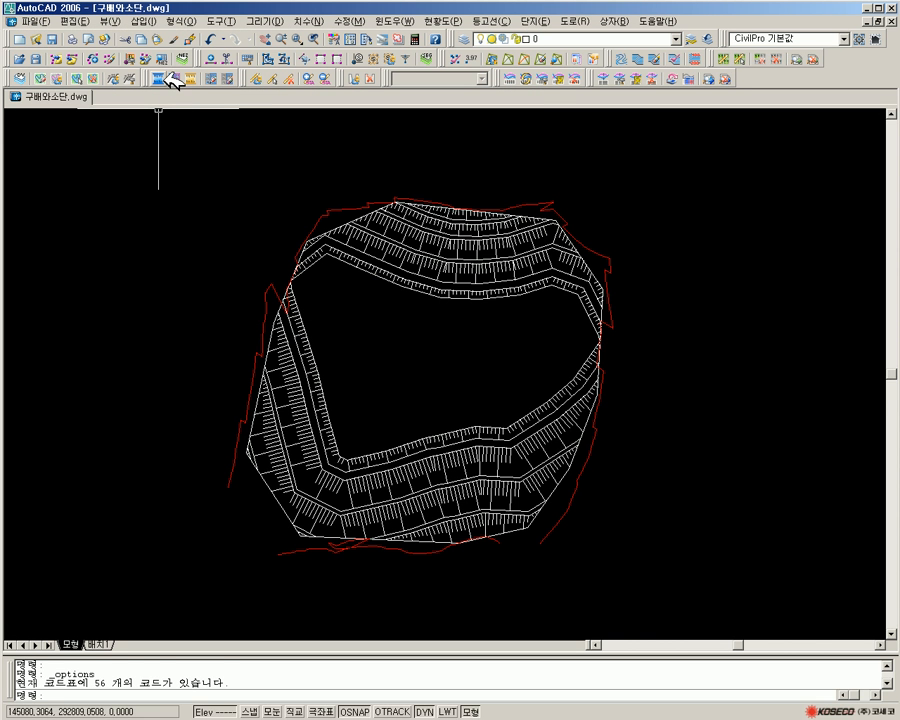
Step: Regenerate all slopes with the fill slopes starting at the site boundary
left_click(173, 78)
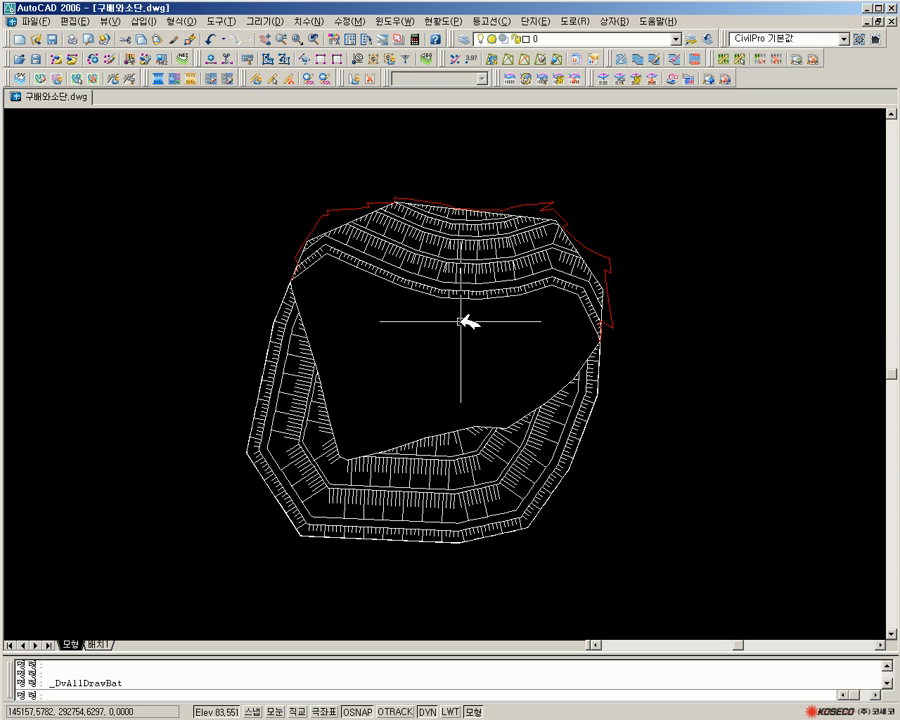
scroll(458, 295, "up", 2)
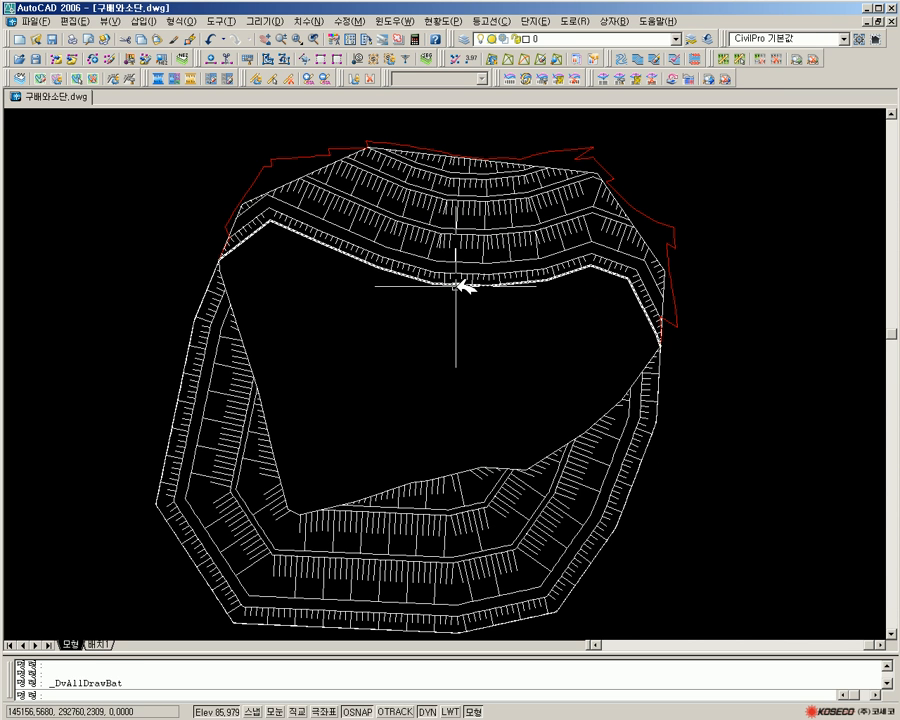
Step: Examine the cut slopes' starting line on the inner boundary and the fill slopes' starting line on the site boundary
left_click(459, 286)
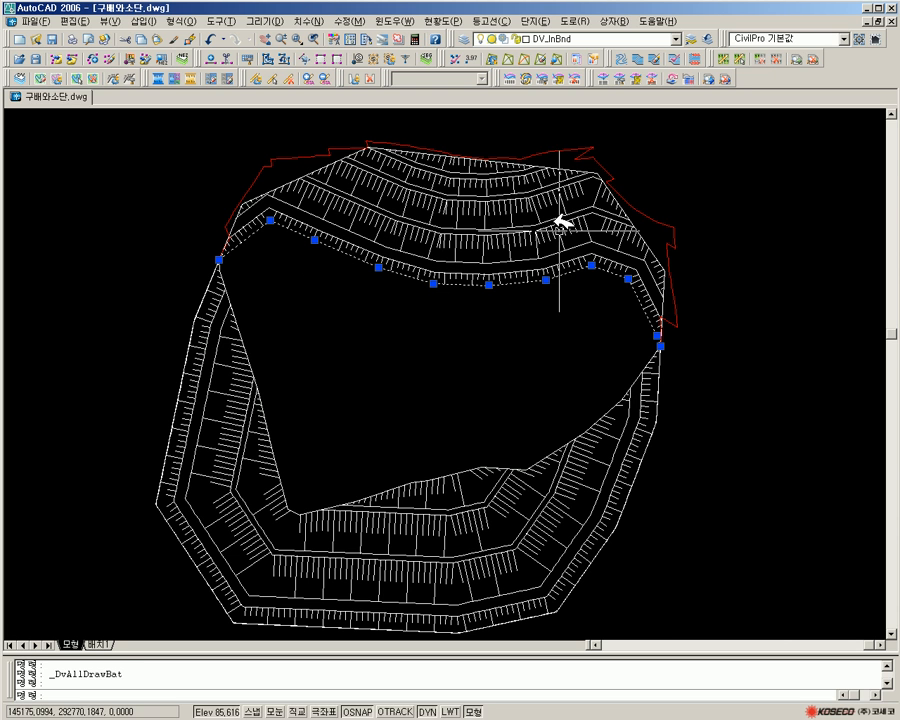
key("Escape")
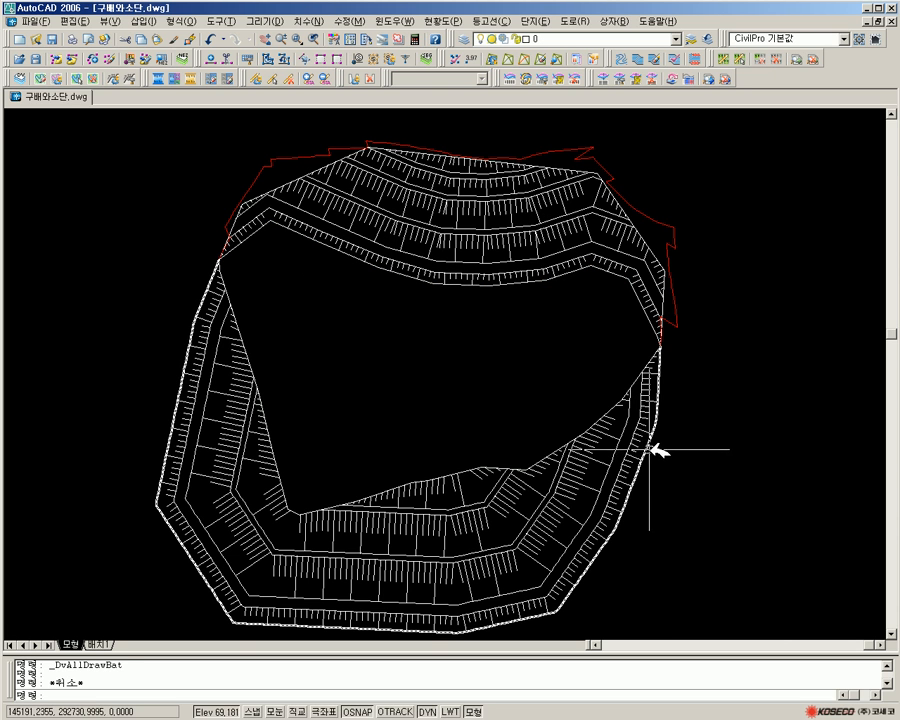
left_click(658, 384)
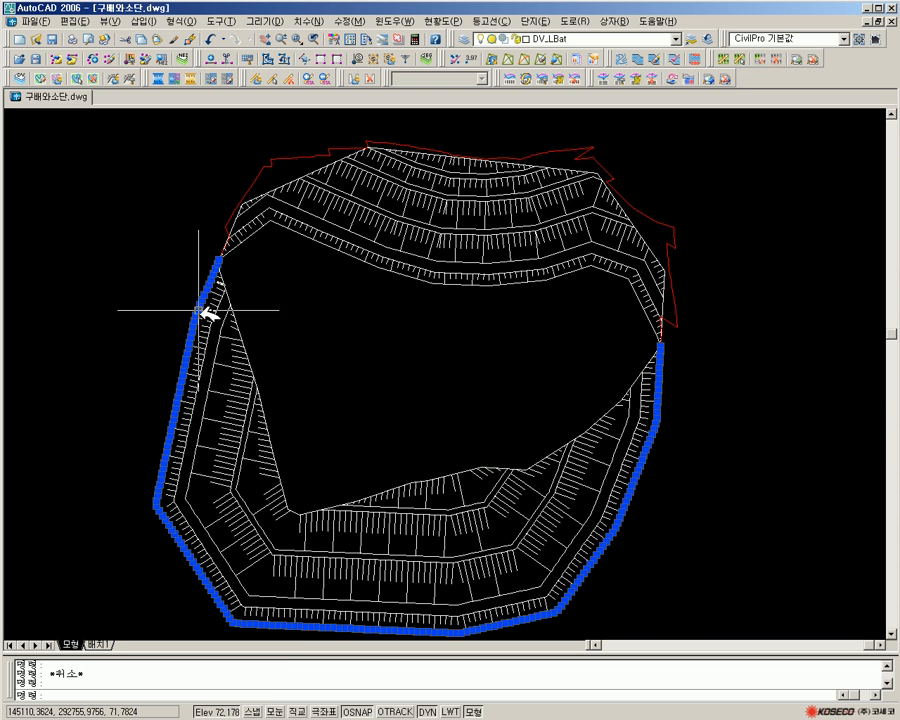
key("Escape")
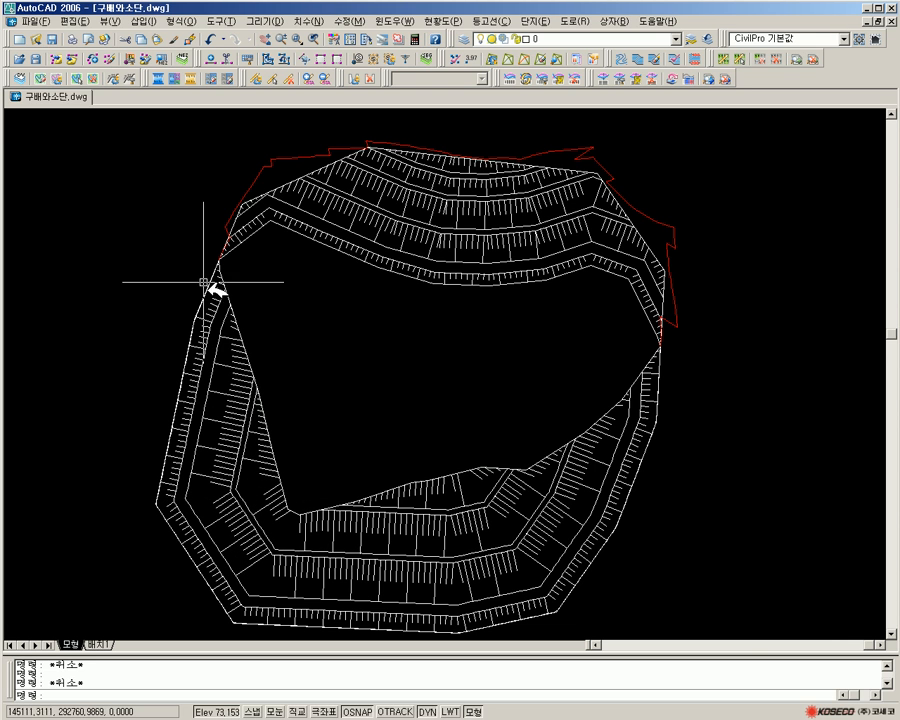
scroll(685, 510, "down", 2)
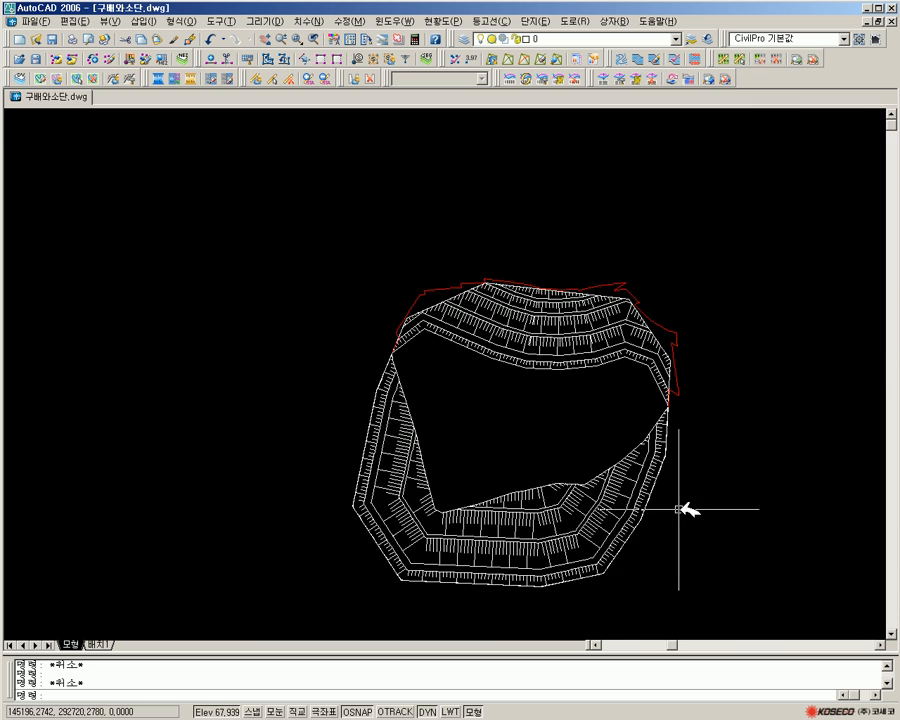
middle_click_drag(686, 510, 606, 467)
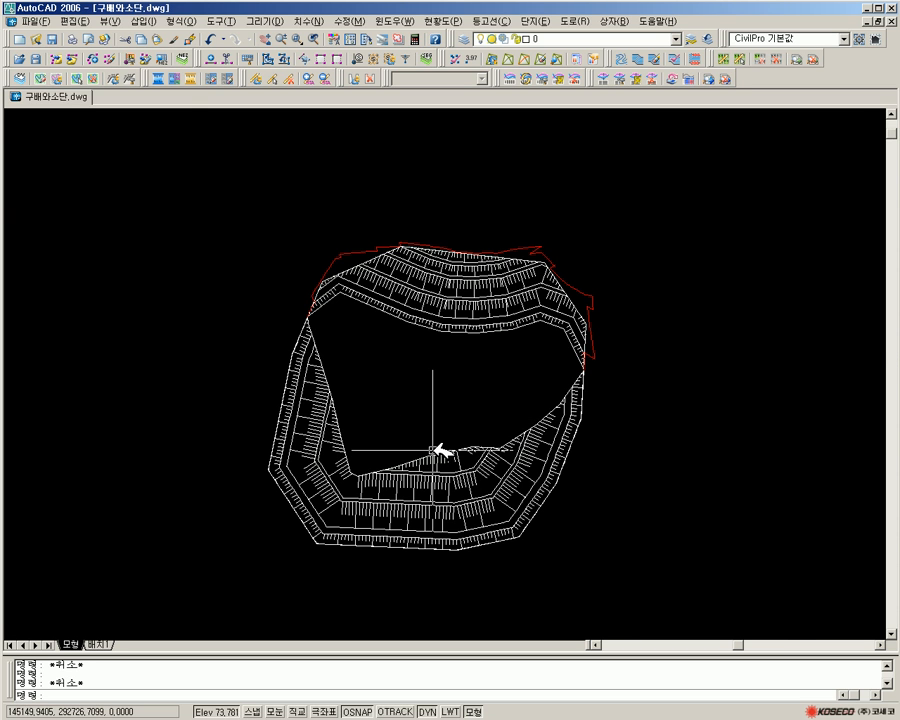
Step: Review the site area's fill and cut slope and berm rows, and close the editor without changes
scroll(436, 402, "up", 2)
left_click(134, 77)
left_click(461, 357)
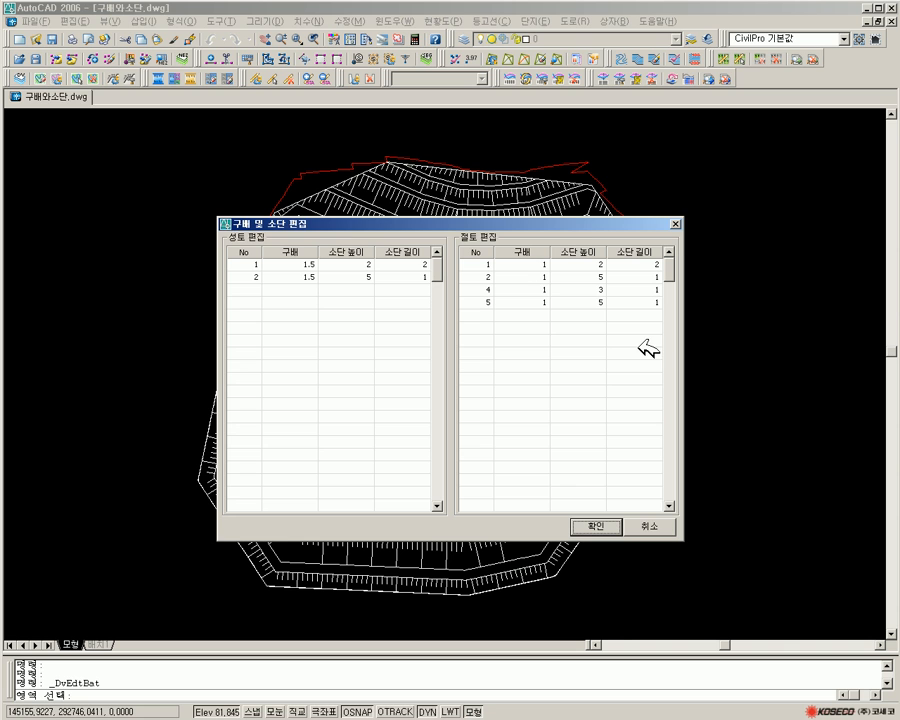
left_click(653, 524)
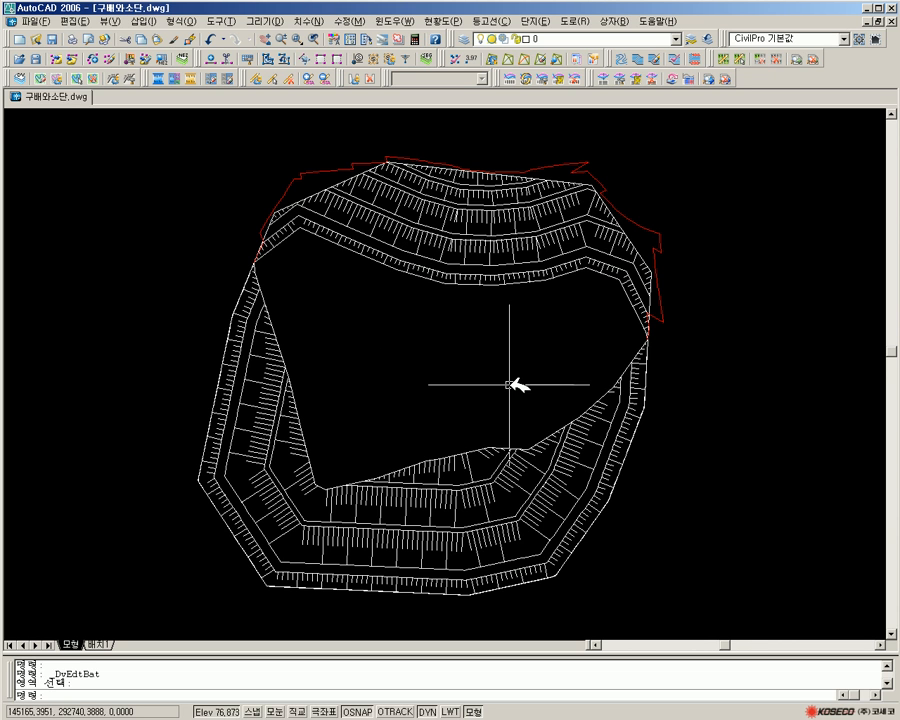
Step: Open slope and berm editing for the site area
scroll(408, 327, "down", 1)
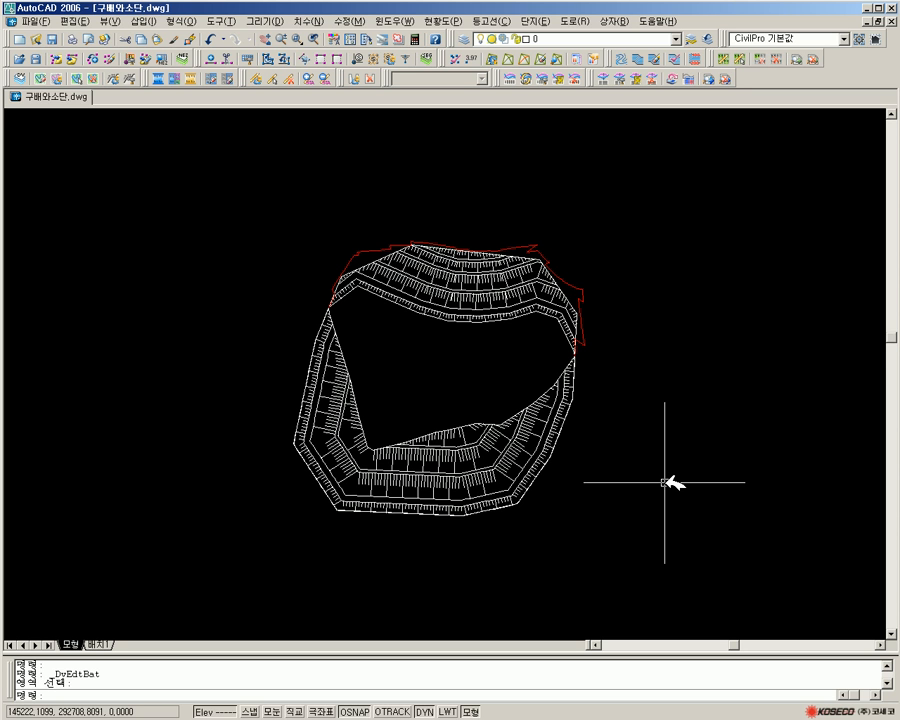
scroll(631, 376, "up", 2)
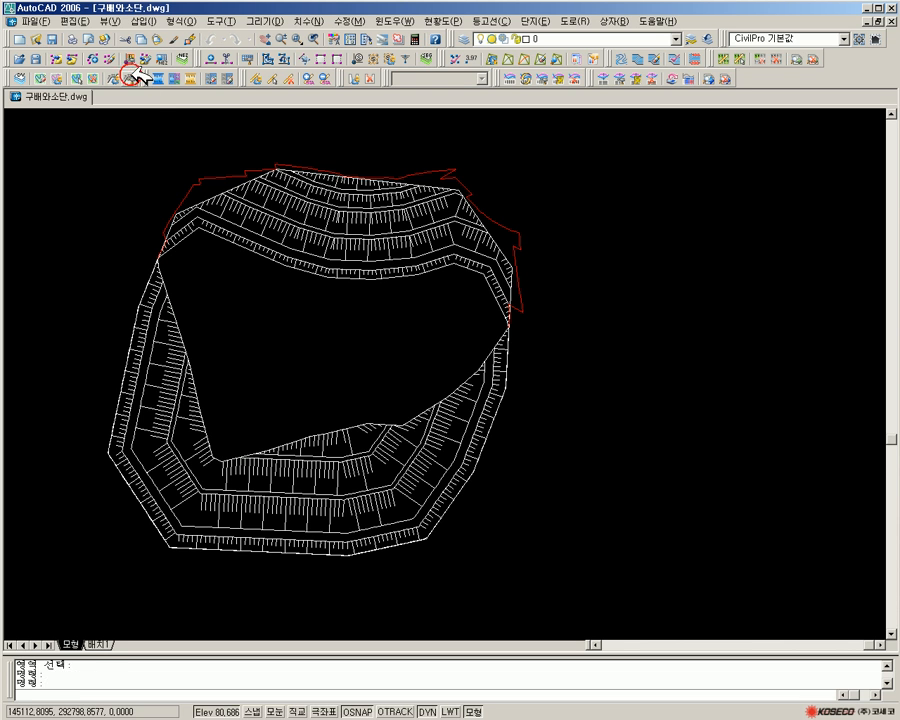
left_click(381, 326)
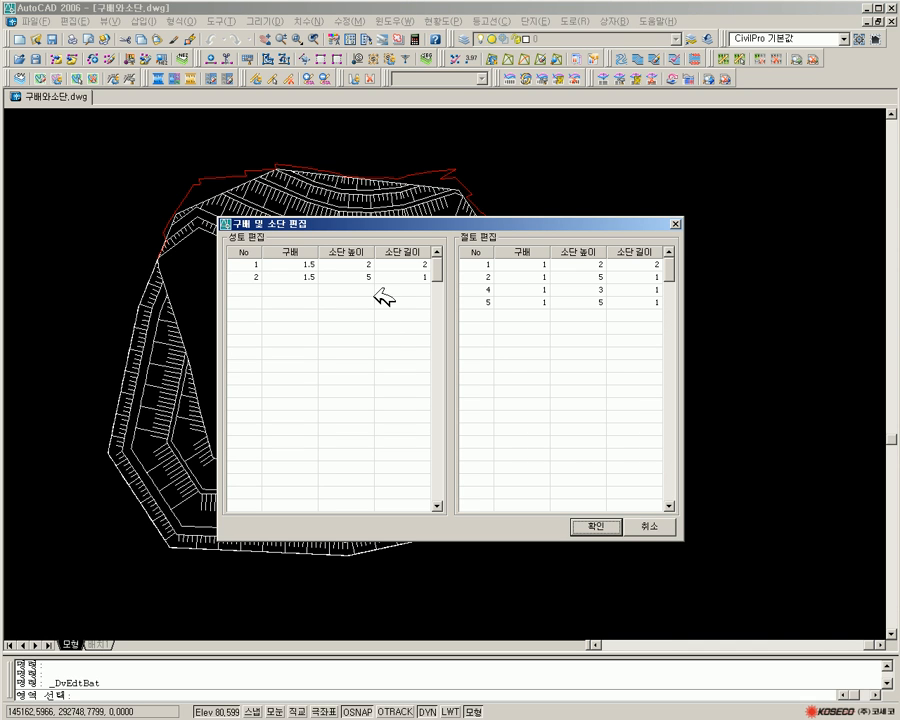